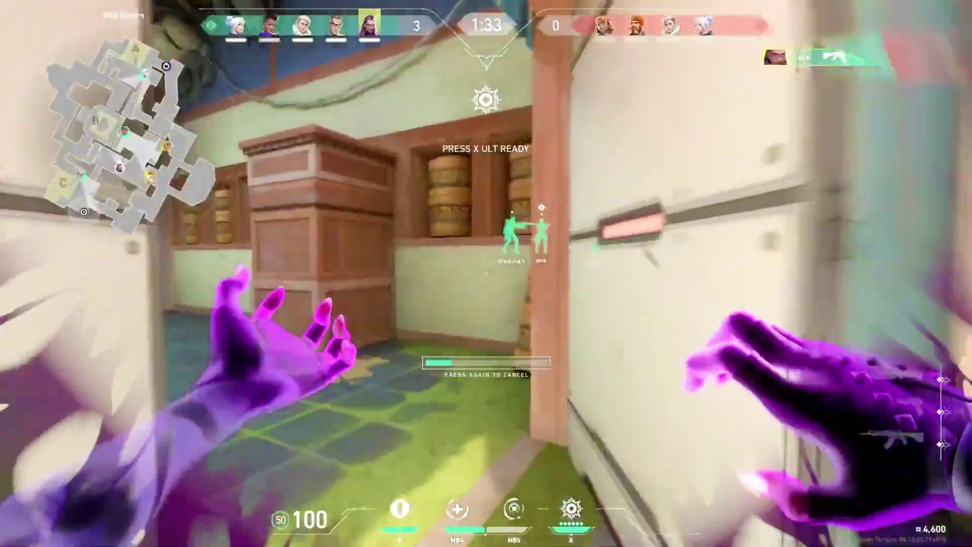
Step: Throw the readied purple ability in Valorant so the hands are empty
left_click(486, 273)
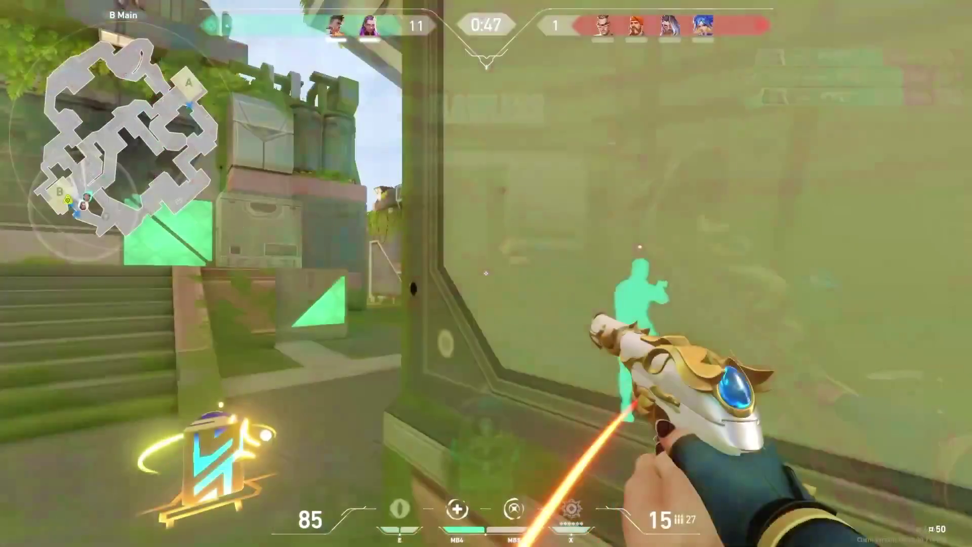
Step: Fire the pistol twice in Valorant, then switch Radeon Settings to the System overview
left_click(486, 273)
left_click(486, 273)
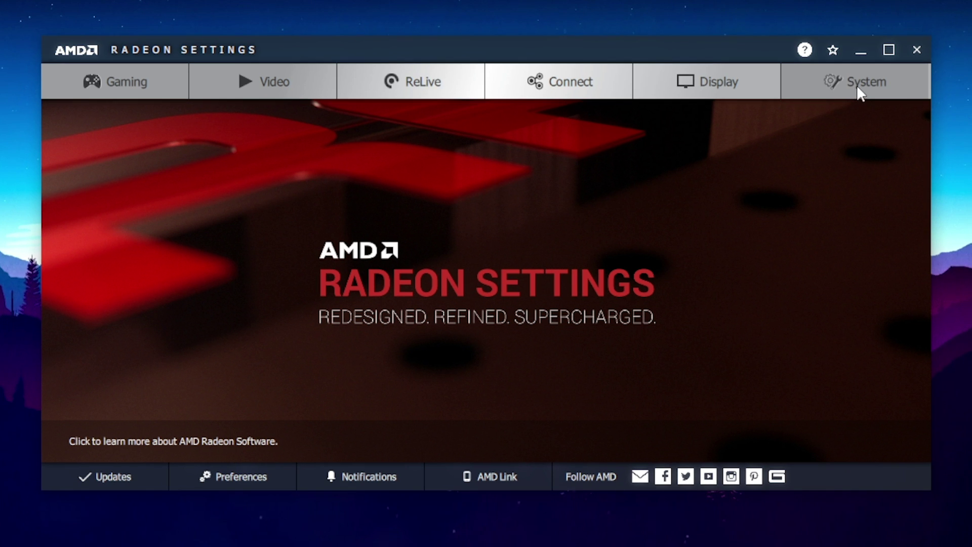
left_click(820, 81)
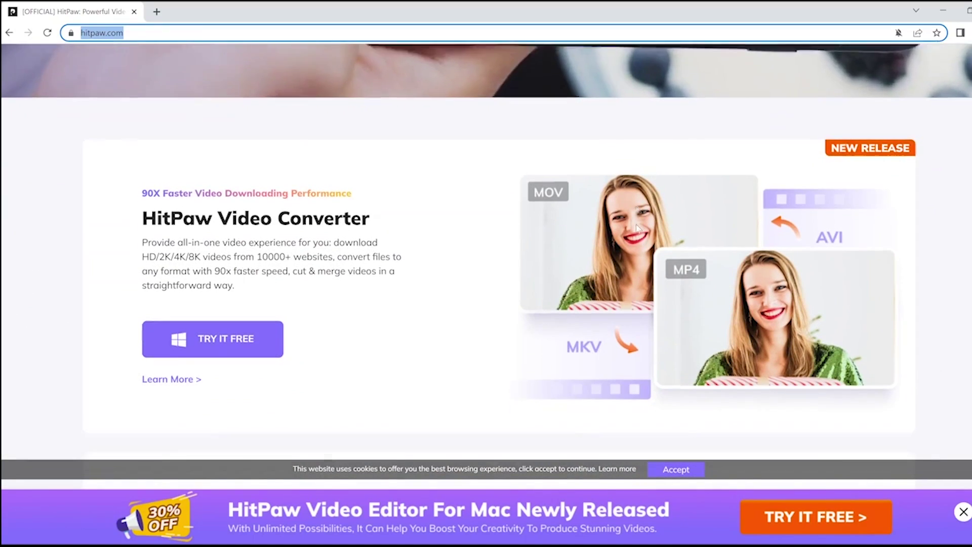
Step: Set the IQAir video's output format to MOV with the HD 1080P (1920*1080) preset
scroll(634, 227, "down", 5)
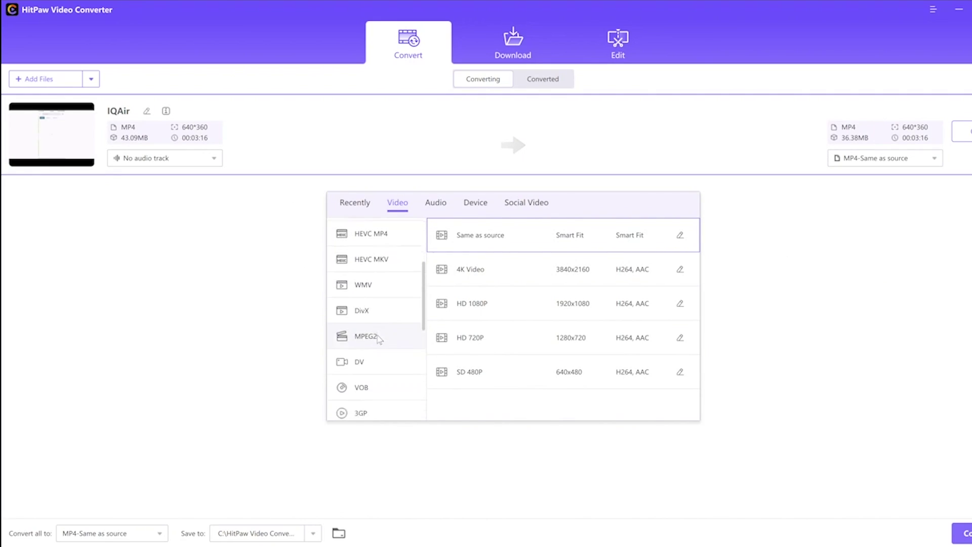
scroll(381, 335, "down", 5)
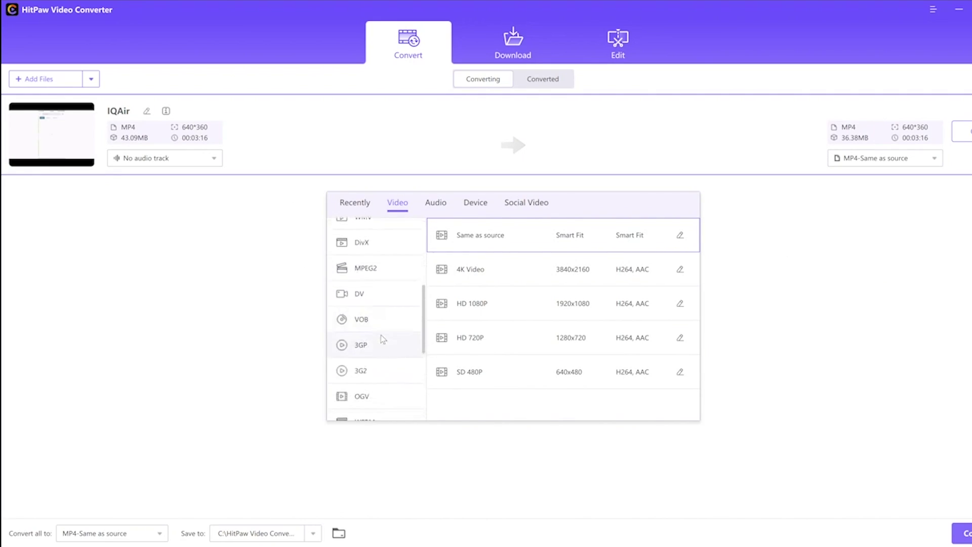
scroll(383, 340, "down", 5)
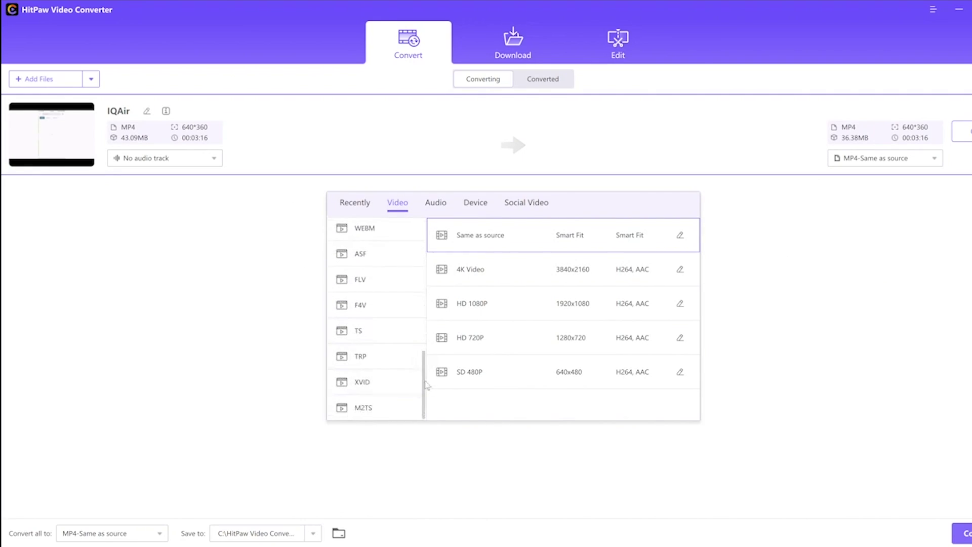
left_click_drag(428, 385, 425, 225)
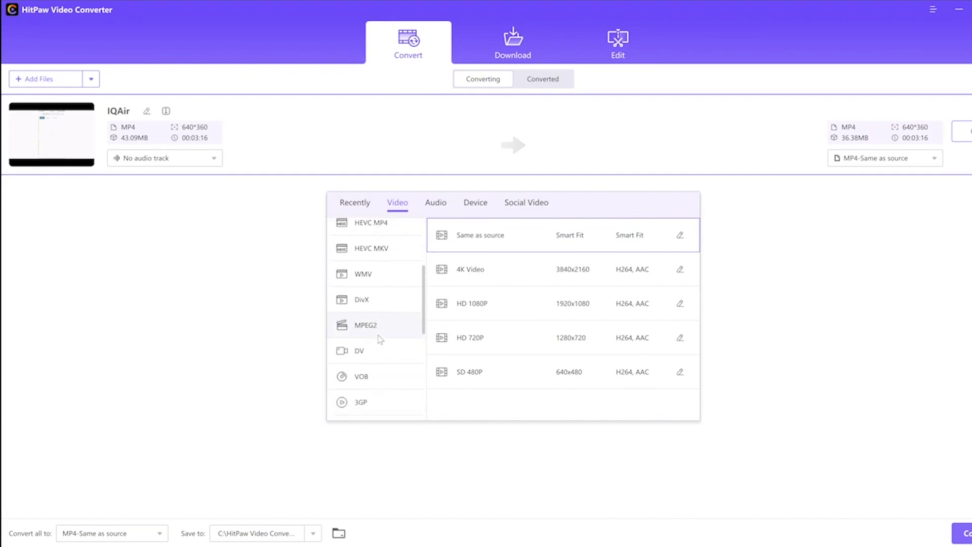
scroll(380, 339, "down", 8)
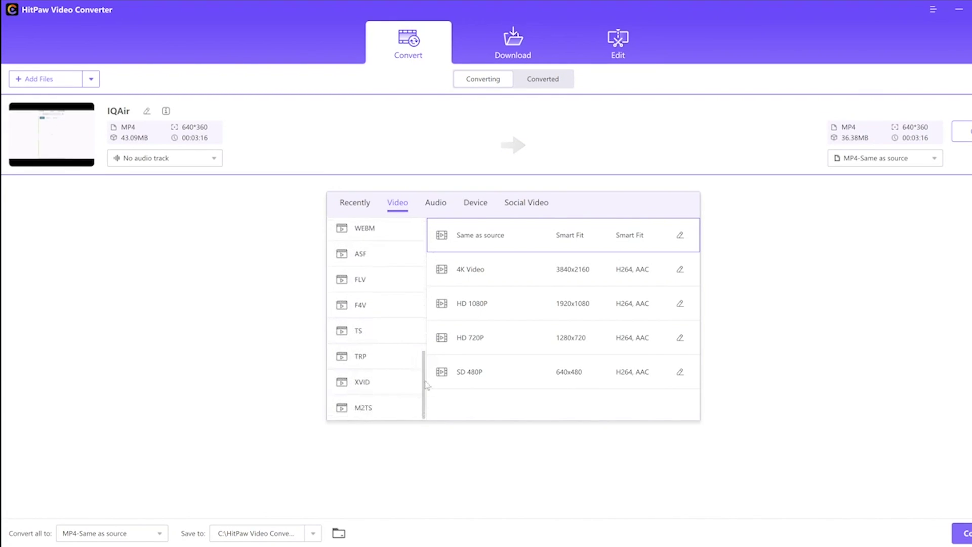
scroll(410, 329, "up", 8)
left_click(397, 261)
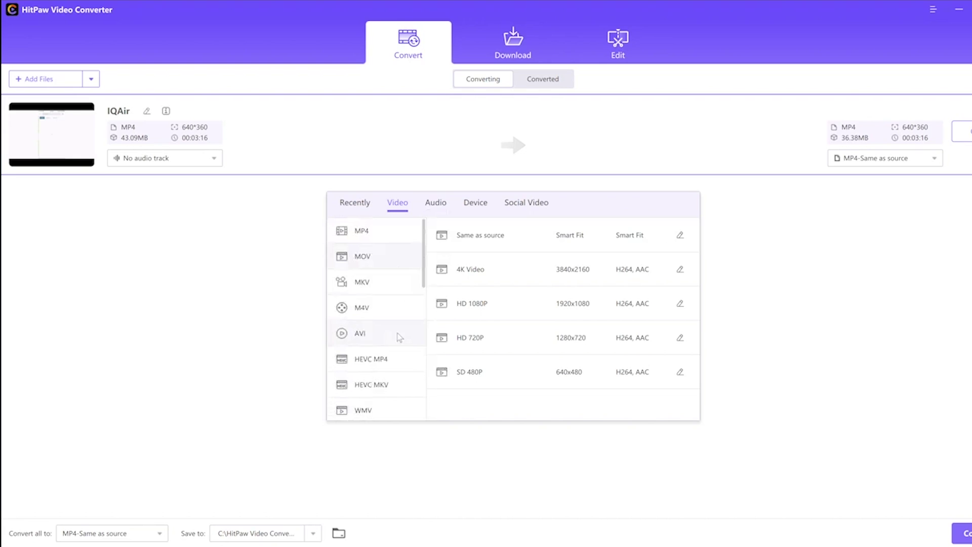
left_click(495, 304)
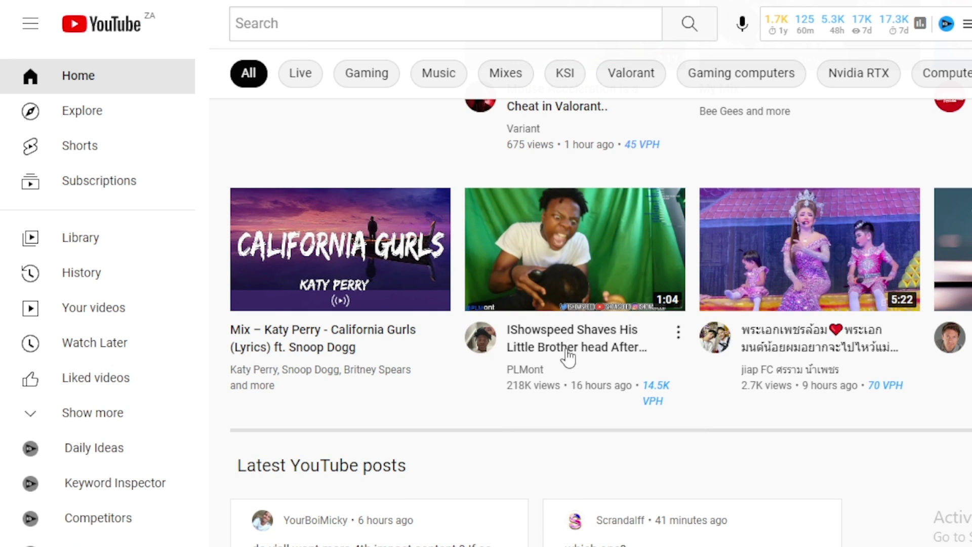
Step: Open a video from the YouTube home feed and copy its share link
left_click(567, 349)
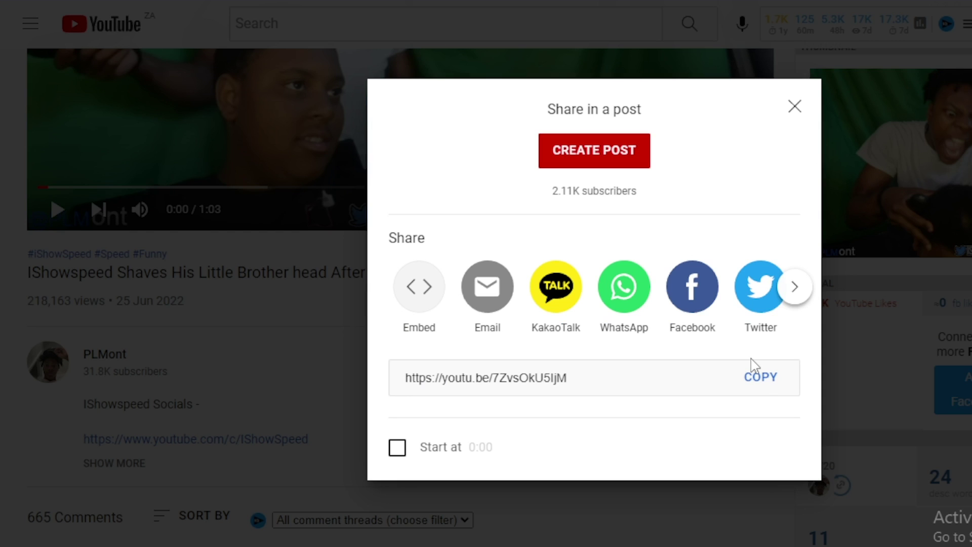
left_click(762, 386)
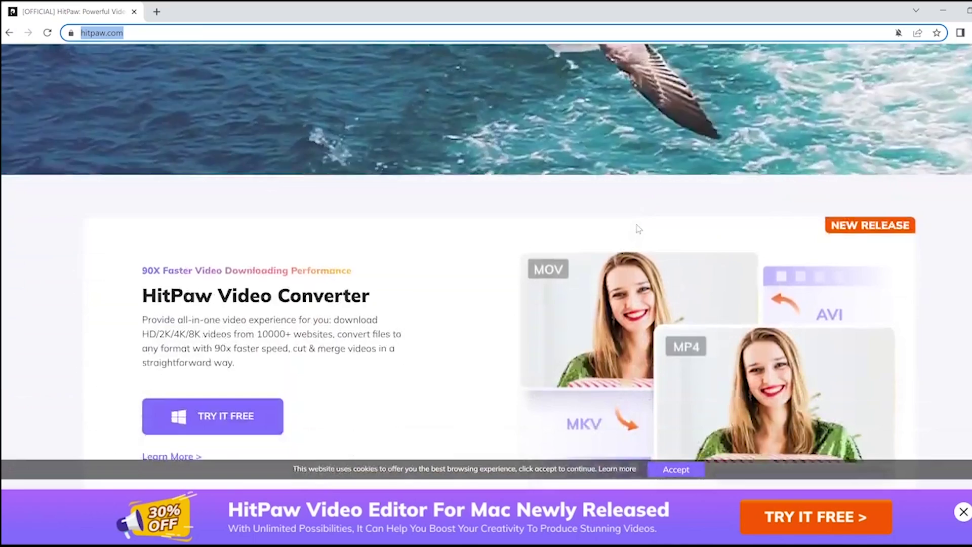
Step: Highlight the 30% off coupon code on hitpaw.com and follow its link to the Video Converter pricing plans
scroll(638, 229, "down", 5)
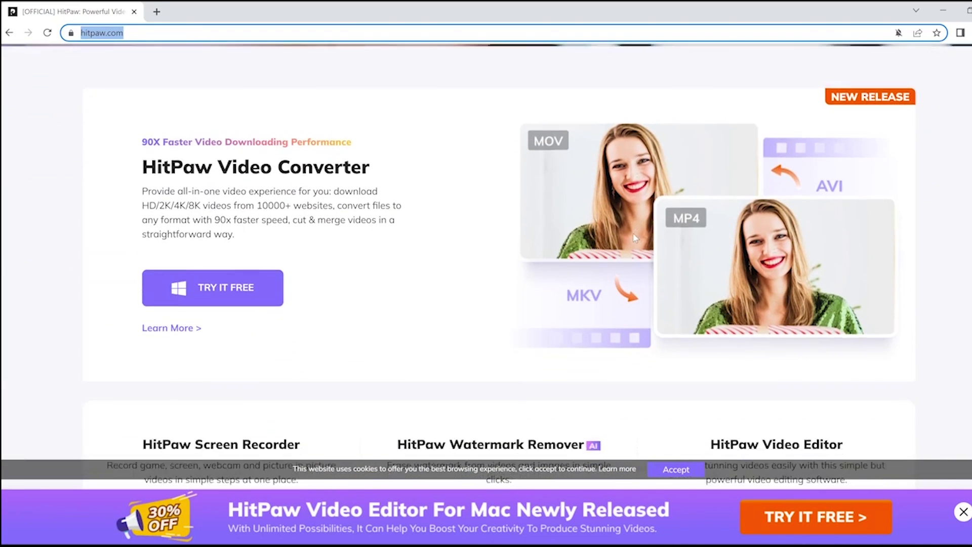
scroll(635, 236, "down", 4)
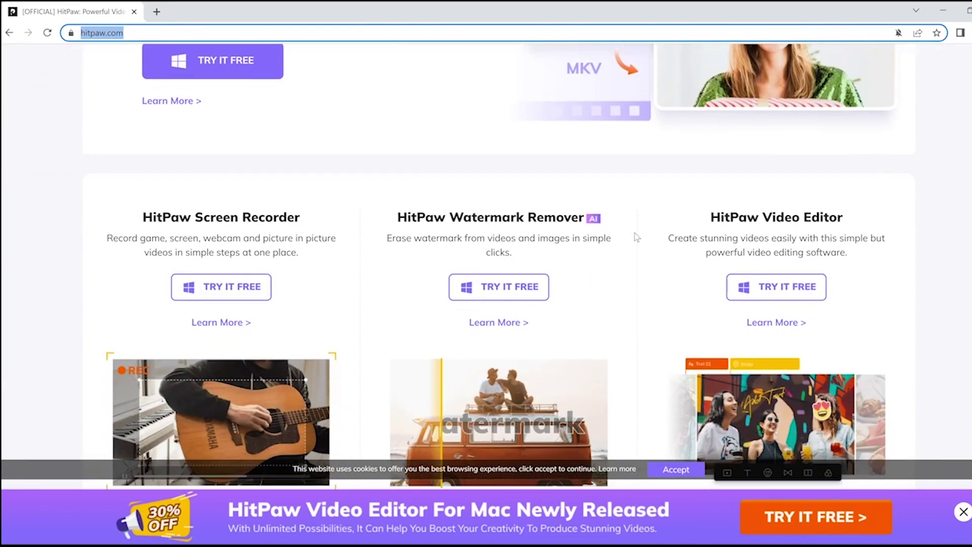
scroll(637, 237, "down", 2)
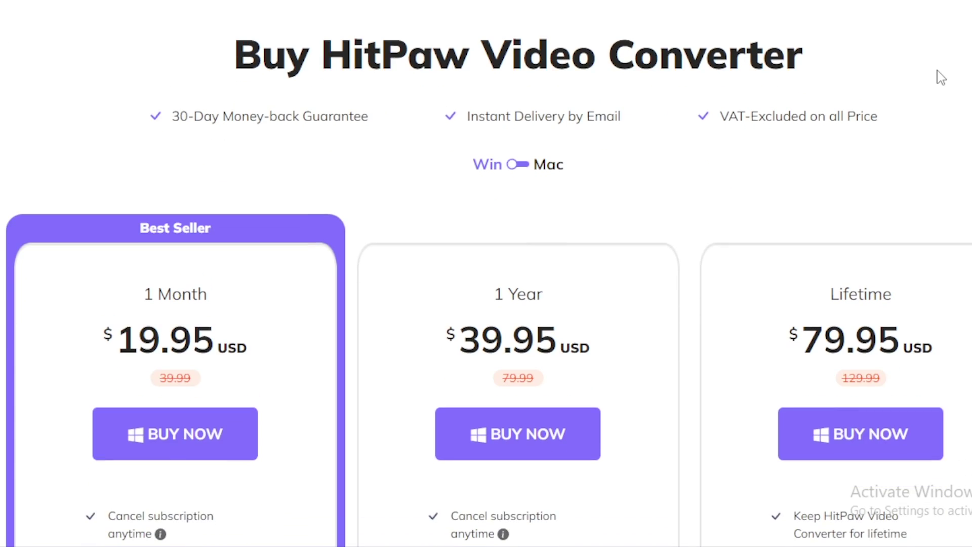
scroll(937, 78, "down", 4)
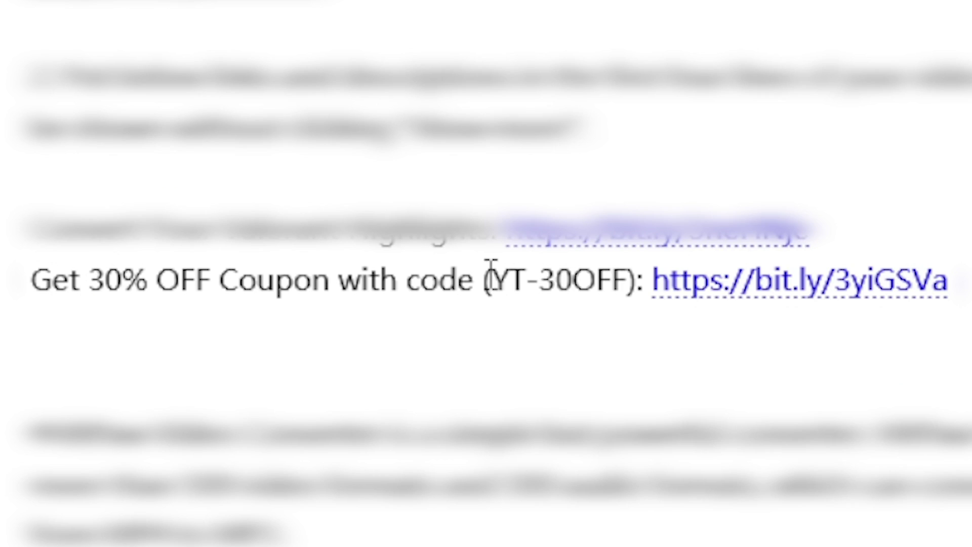
left_click_drag(485, 280, 616, 280)
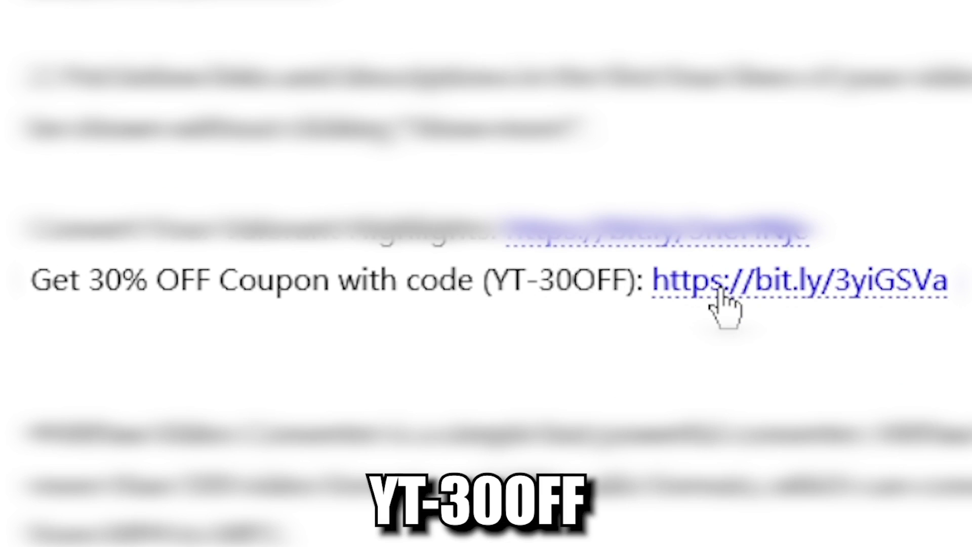
left_click(658, 289)
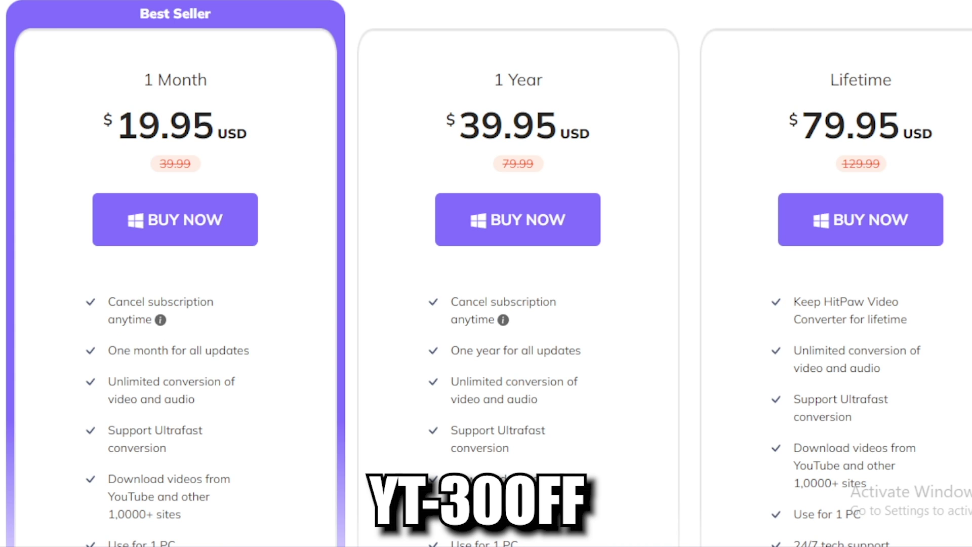
scroll(486, 274, "down", 1)
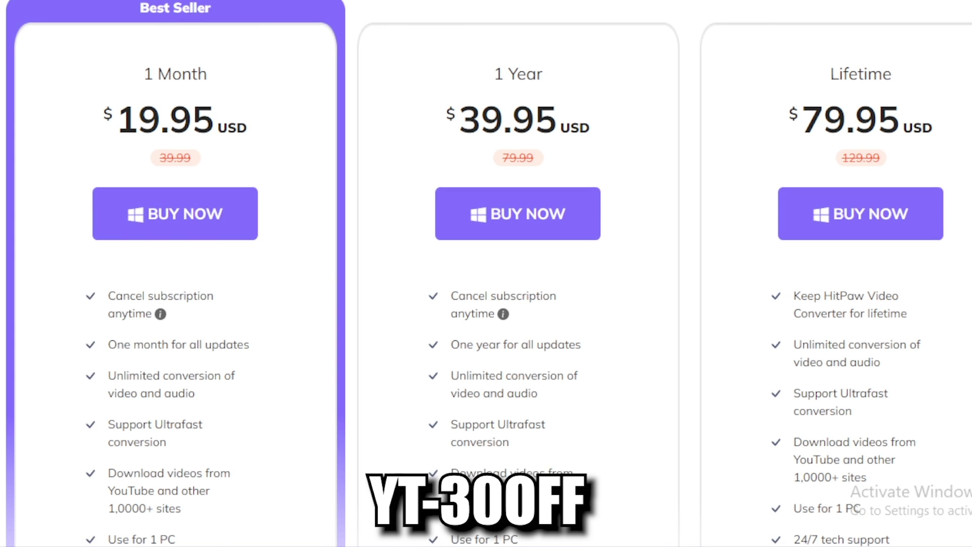
scroll(970, 149, "down", 2)
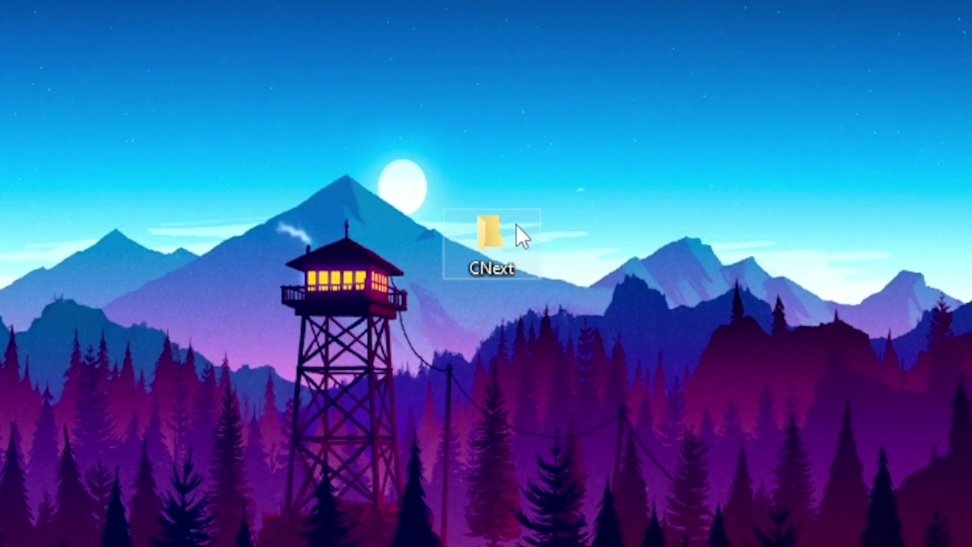
Step: Copy the desktop CNext folder, then browse to C:\Program Files\AMD\CNext in File Explorer
right_click(496, 238)
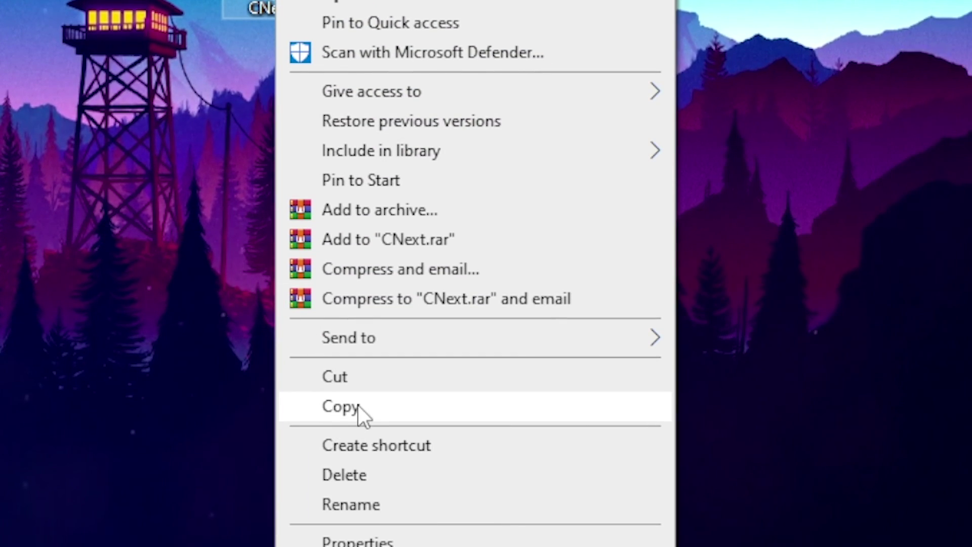
left_click(358, 405)
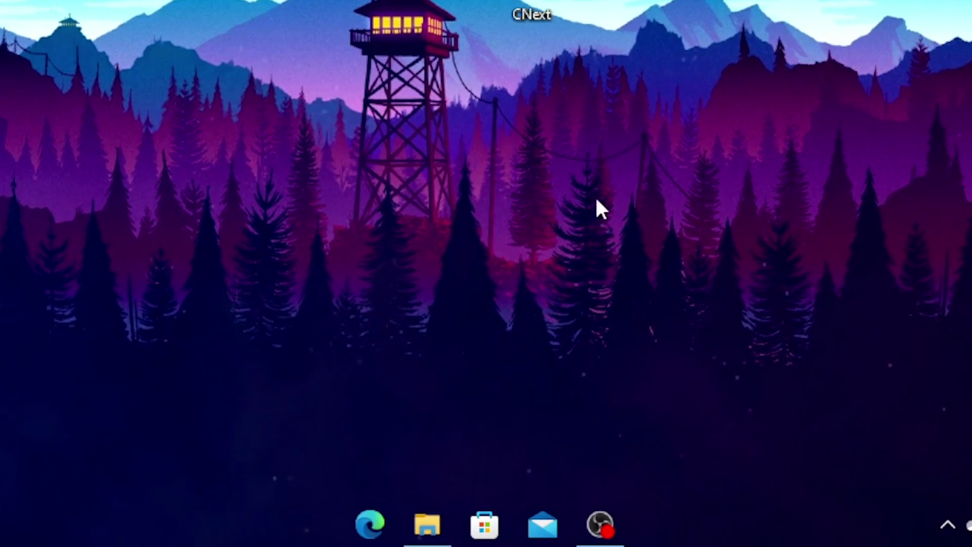
key("super+e")
left_click(155, 468)
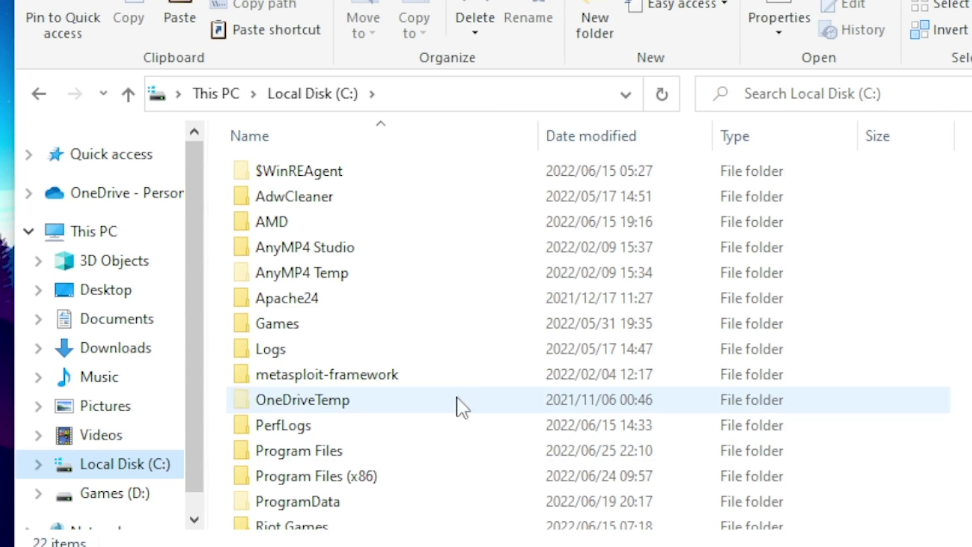
scroll(241, 360, "down", 1)
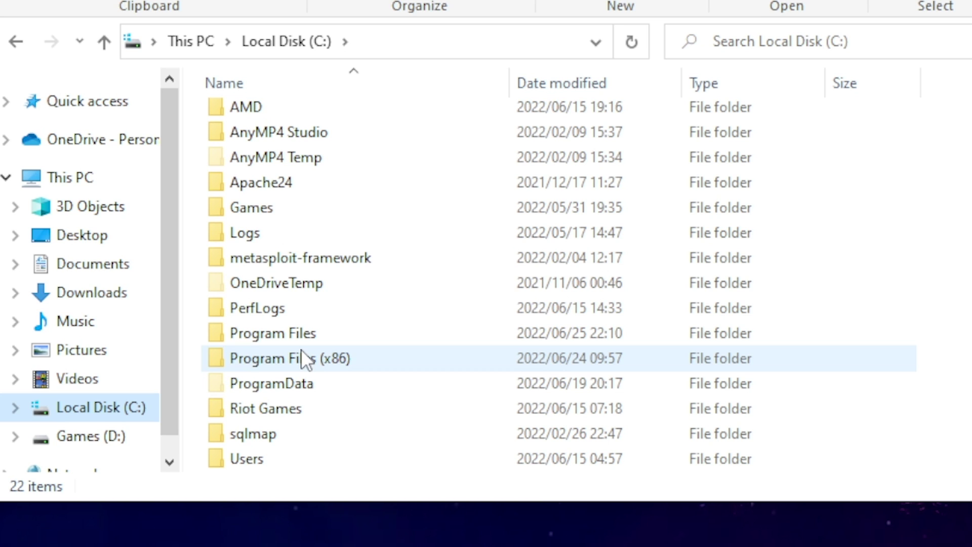
double_click(300, 335)
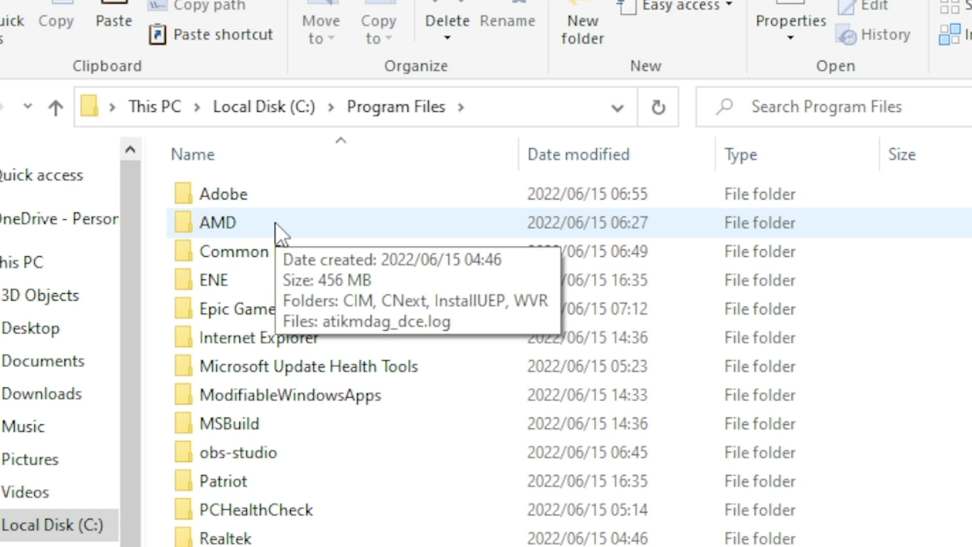
double_click(276, 223)
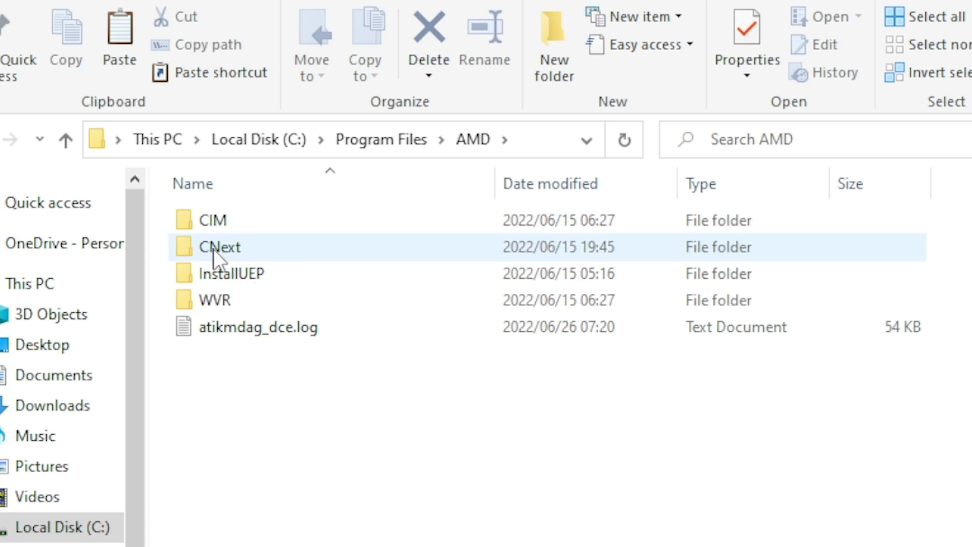
double_click(256, 250)
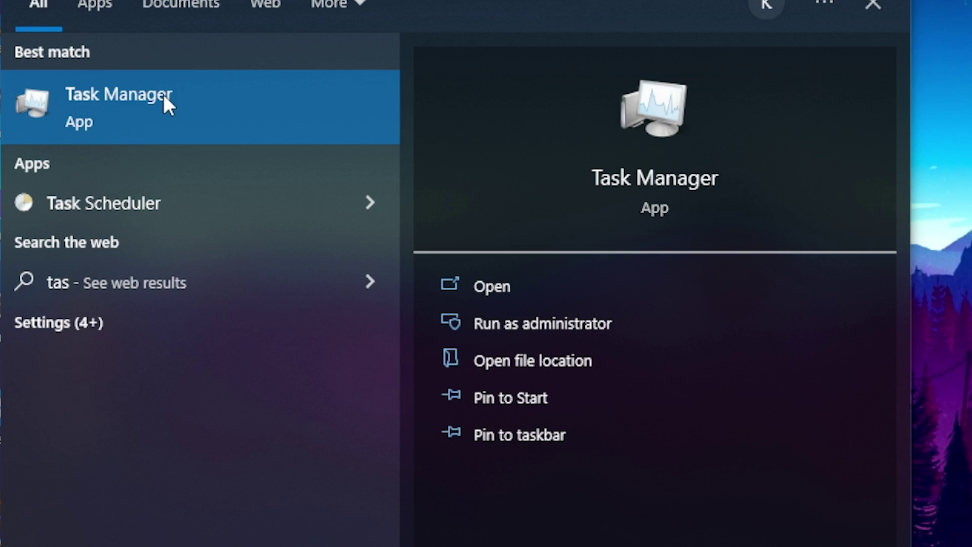
Step: Launch Task Manager and end the Radeon Settings: Host Application process
left_click(163, 92)
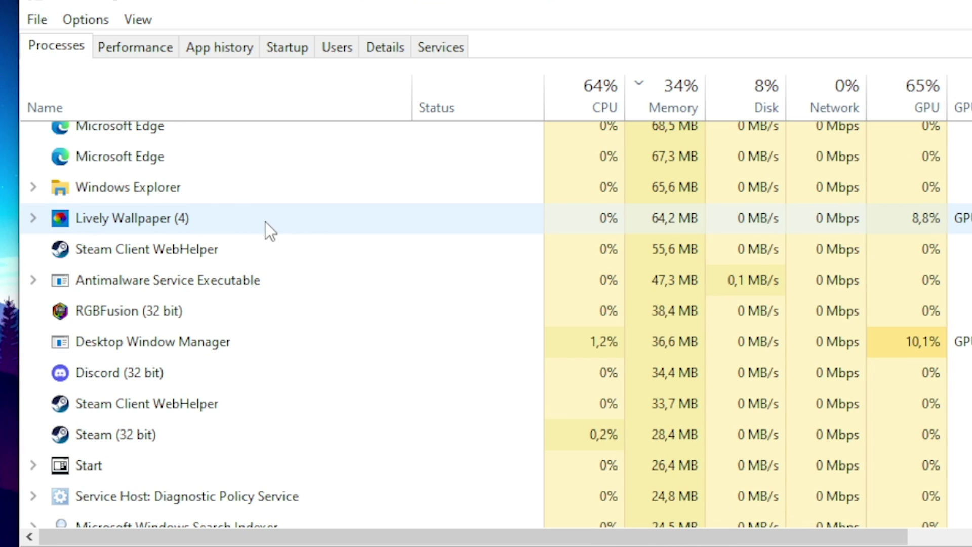
scroll(310, 197, "up", 2)
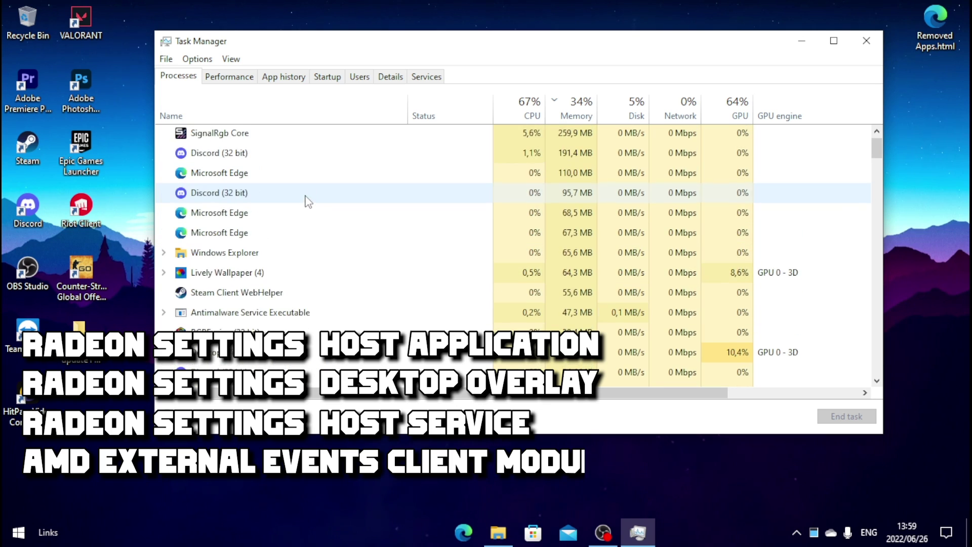
scroll(306, 202, "down", 5)
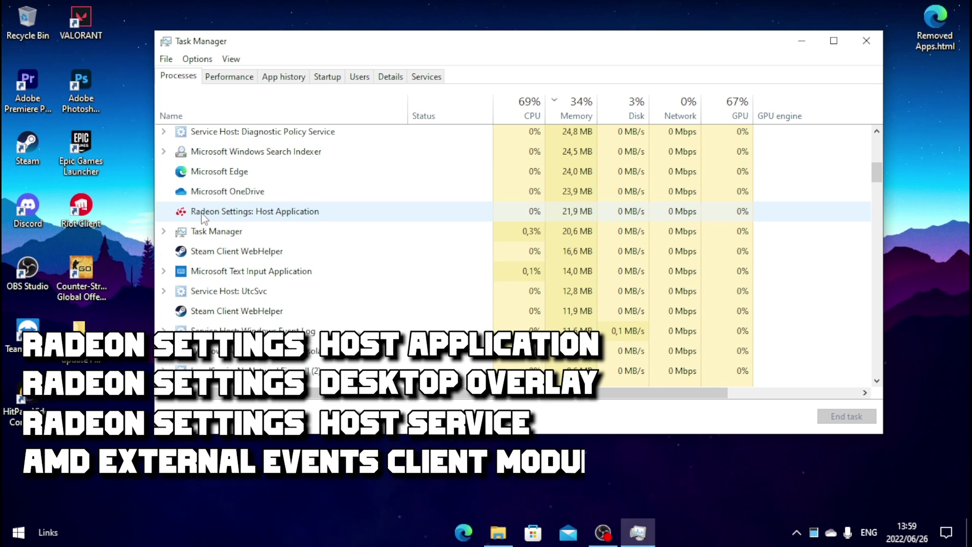
right_click(279, 216)
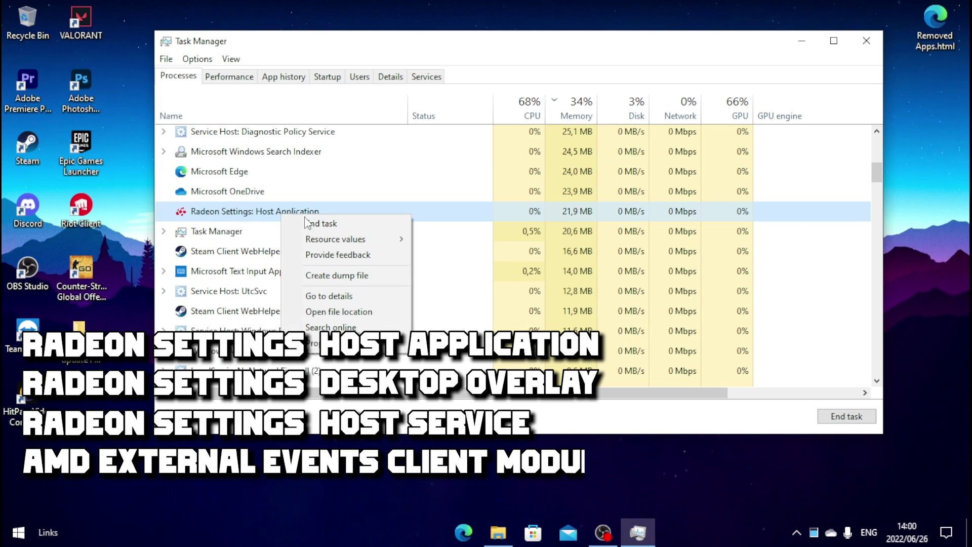
left_click(321, 223)
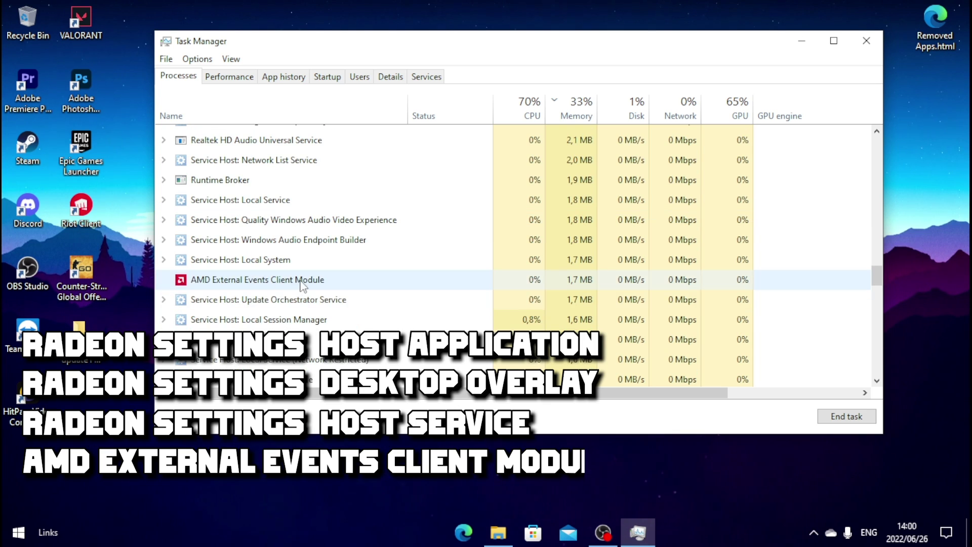
Step: End the AMD External Events Client Module process and select Radeon Settings: Host Service
right_click(323, 282)
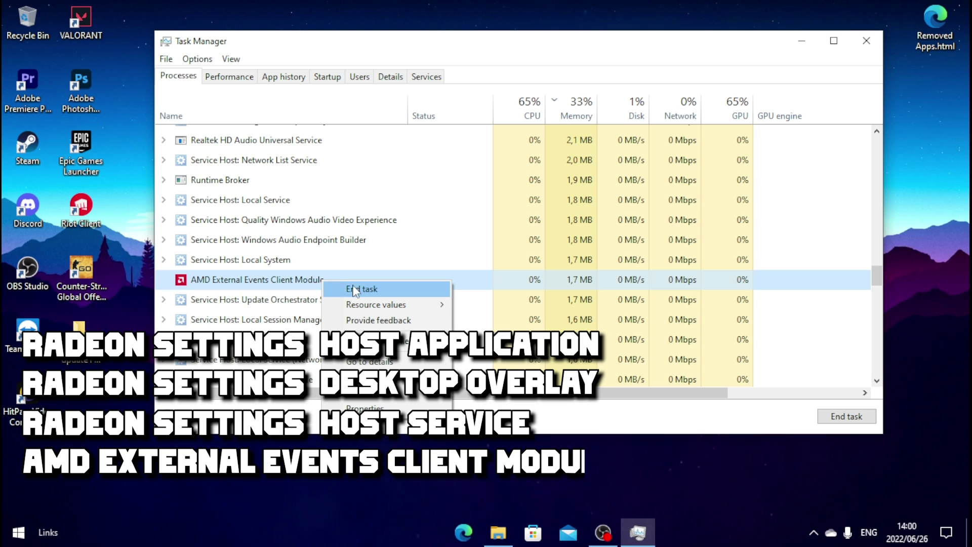
left_click(353, 288)
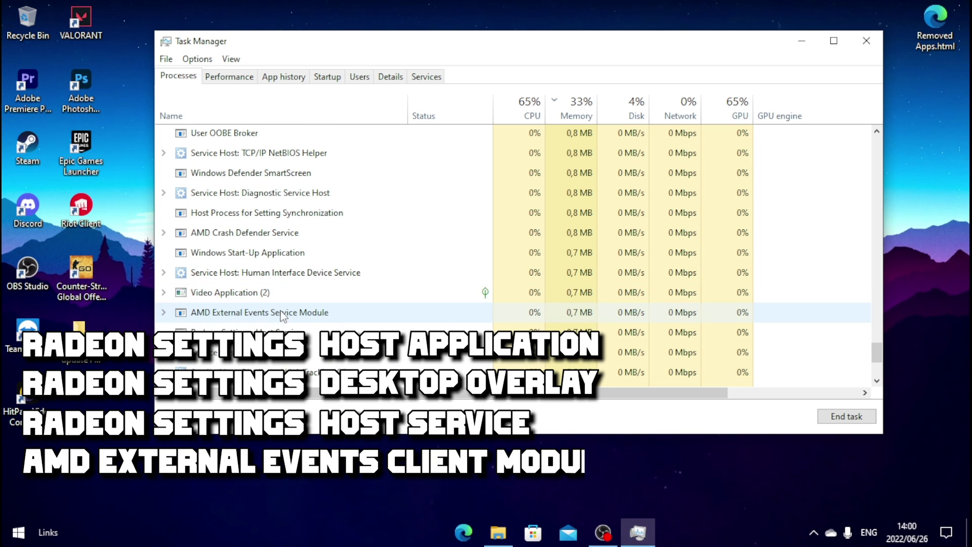
left_click(284, 332)
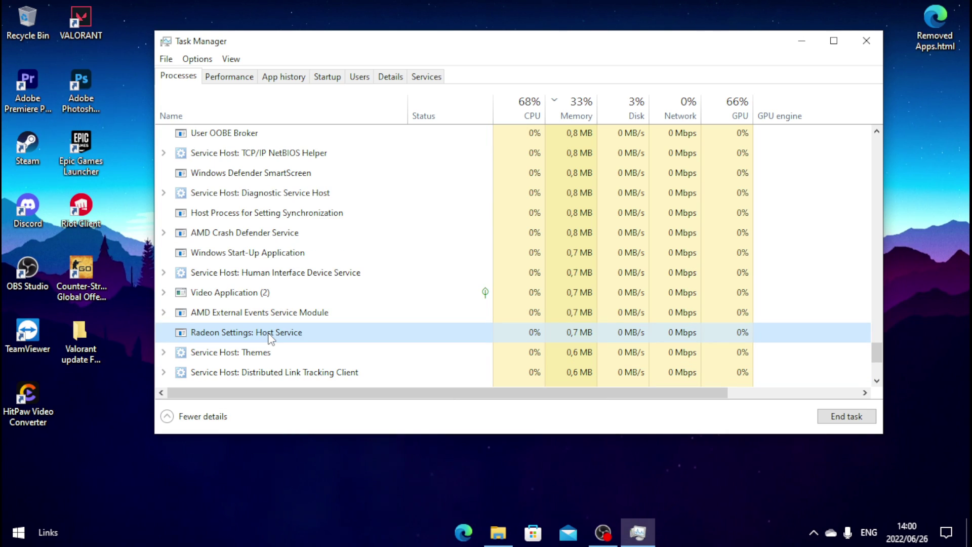
Step: Paste the copied 1,011-item CNext folder into Program Files\AMD\CNext, replacing the existing files
scroll(271, 340, "down", 1)
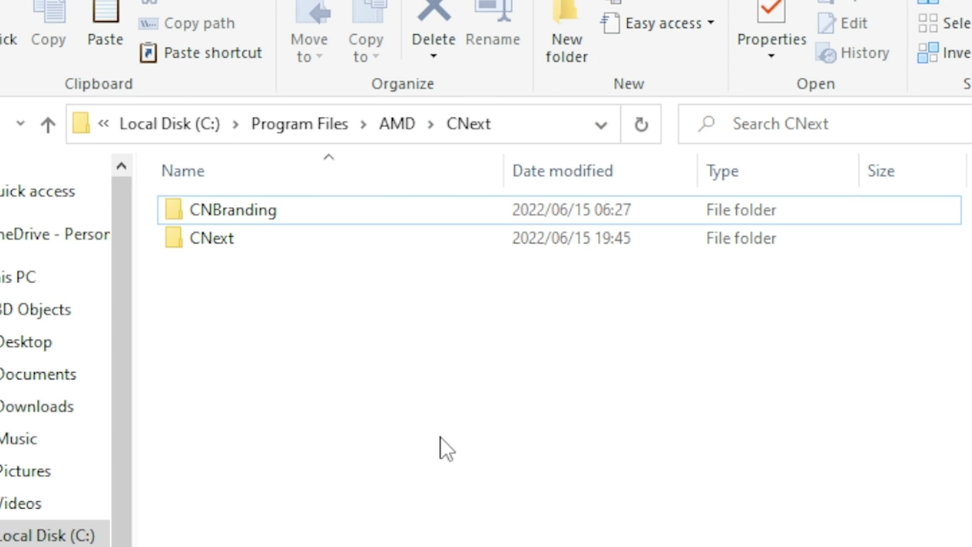
right_click(359, 330)
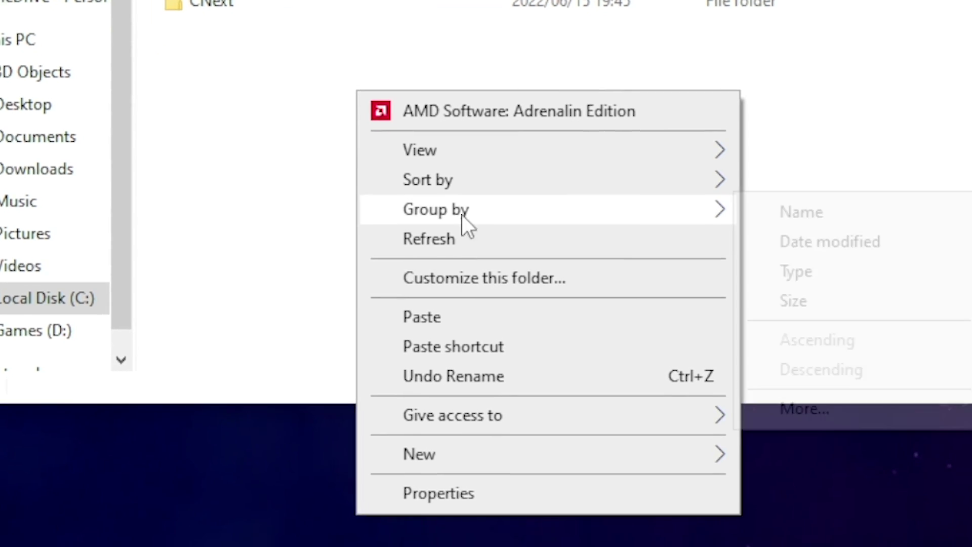
left_click(444, 321)
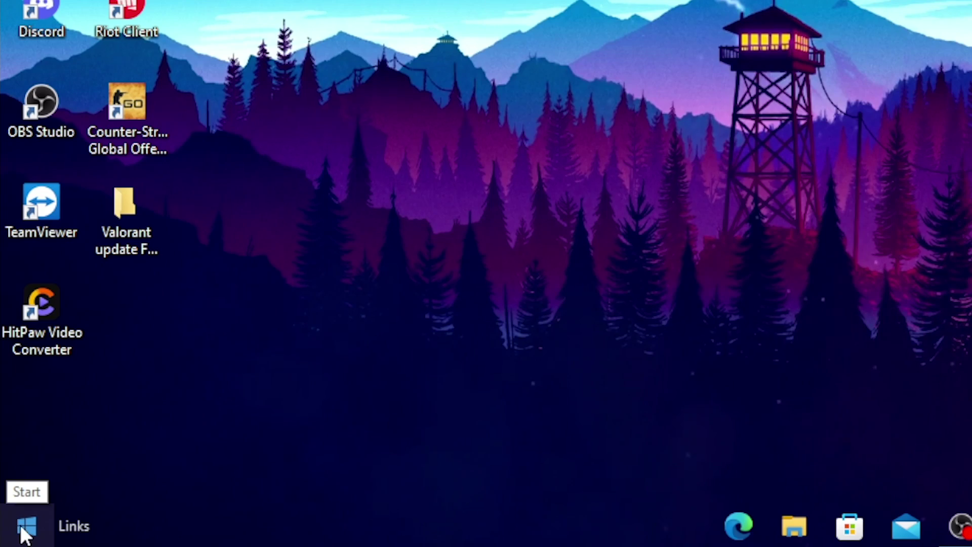
Step: Search the Start menu for 'am', then launch AMD Radeon Settings from the desktop right-click menu
left_click(23, 529)
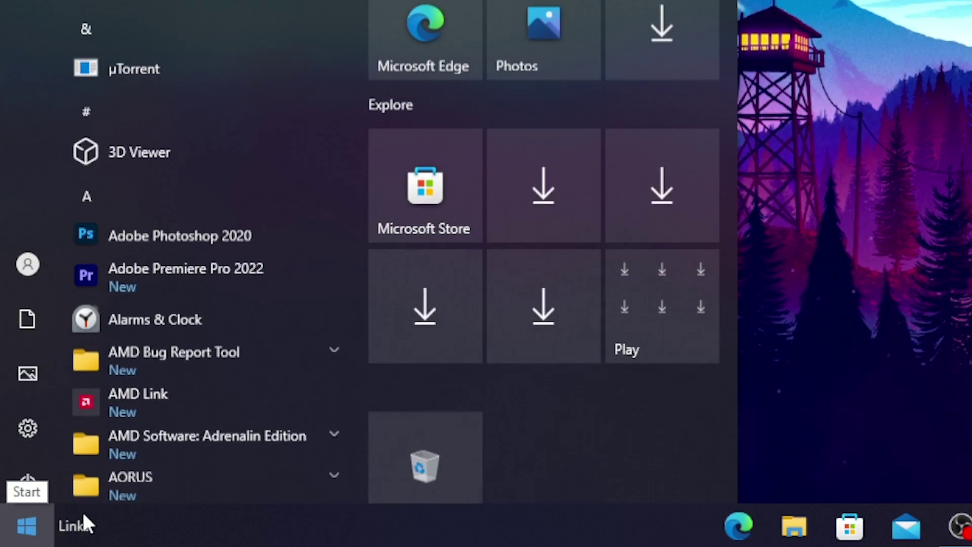
type("am")
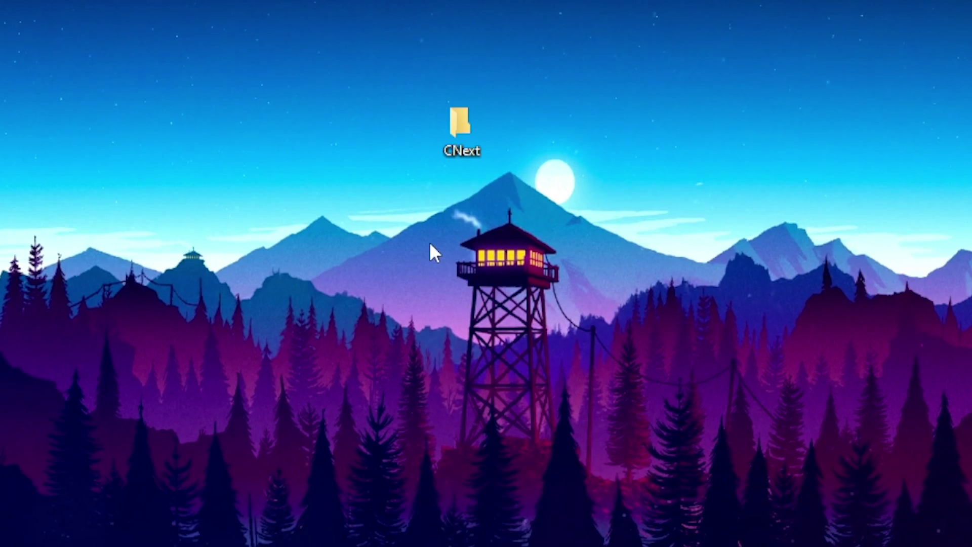
right_click(430, 244)
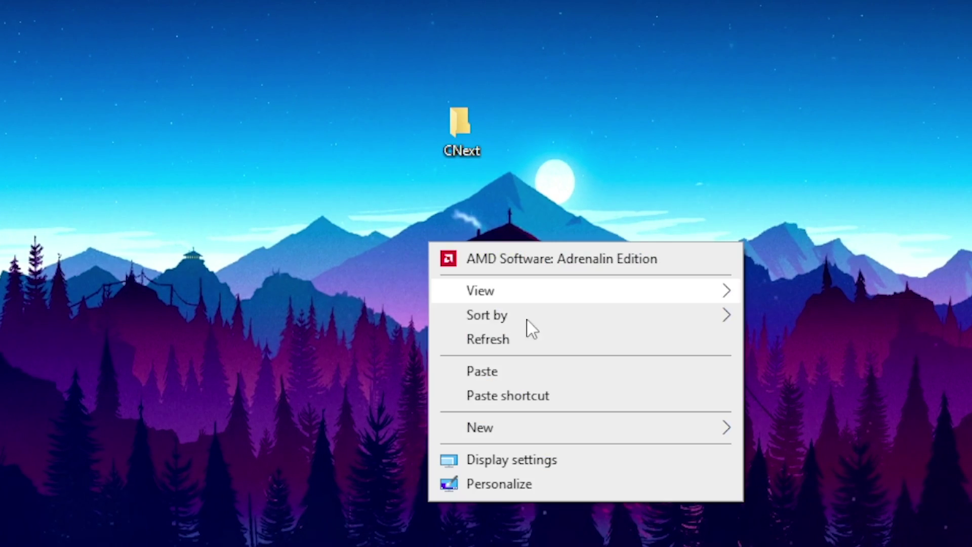
left_click(534, 263)
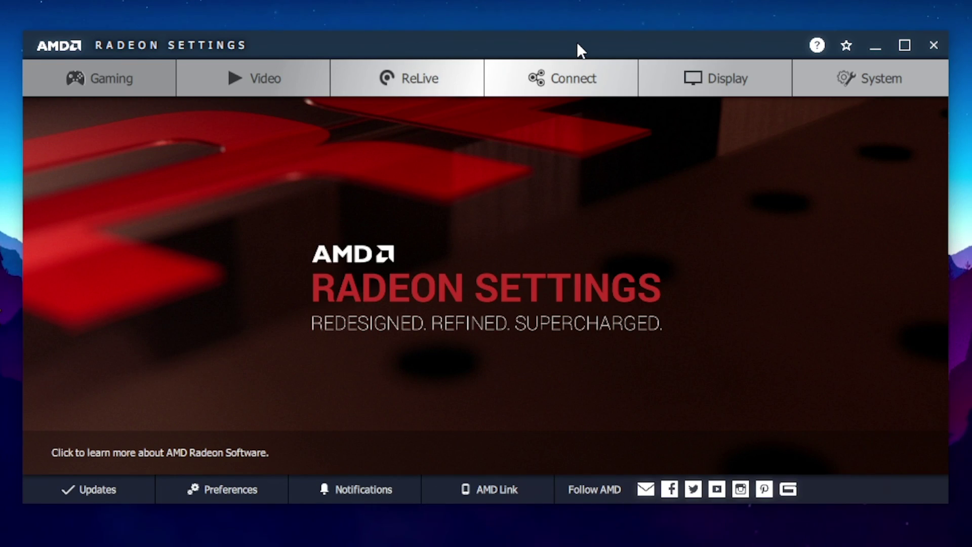
Step: Open the ReLive Global recording settings and nudge the Radeon Settings window slightly right
left_click(412, 69)
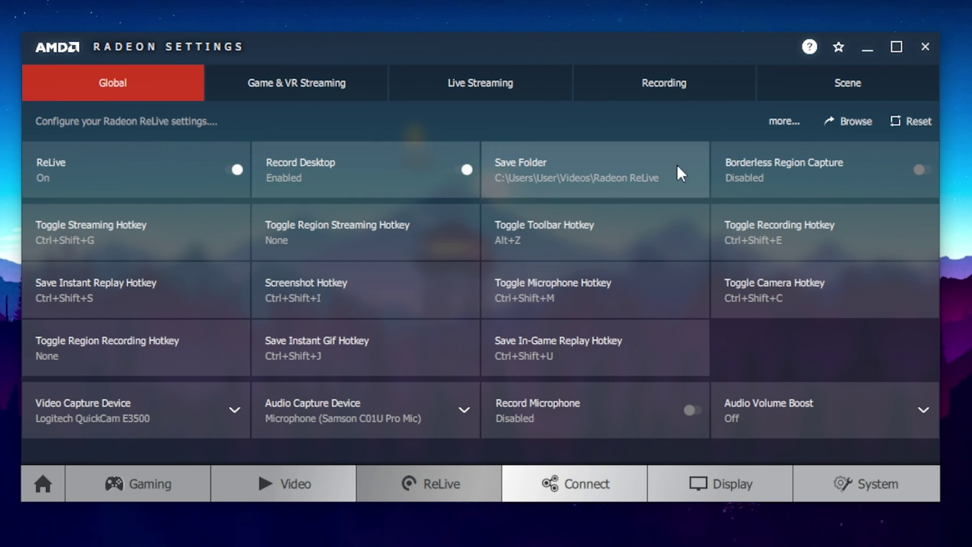
left_click_drag(599, 47, 614, 49)
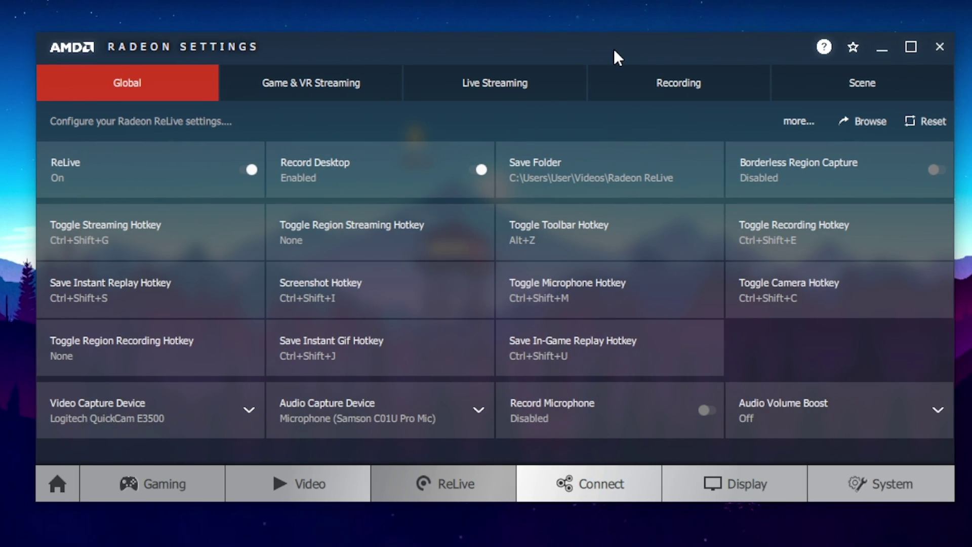